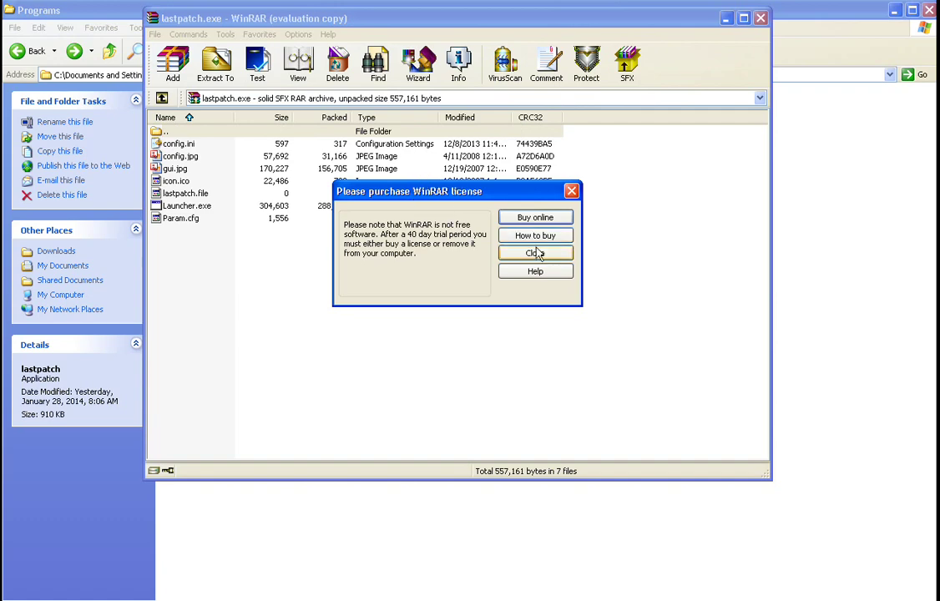
# Step: Set the lastpatch.exe extraction destination to the Ran Pinoy EP9 Mix EP3 client folder inside Downloads\Programs\RanPinoy
pyautogui.click(535, 253)
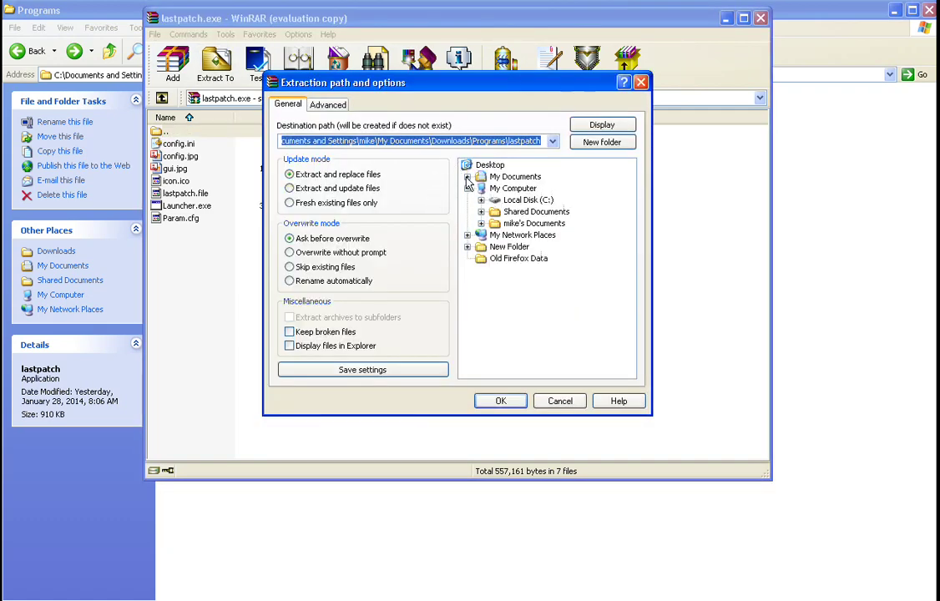
pyautogui.click(467, 177)
pyautogui.click(495, 202)
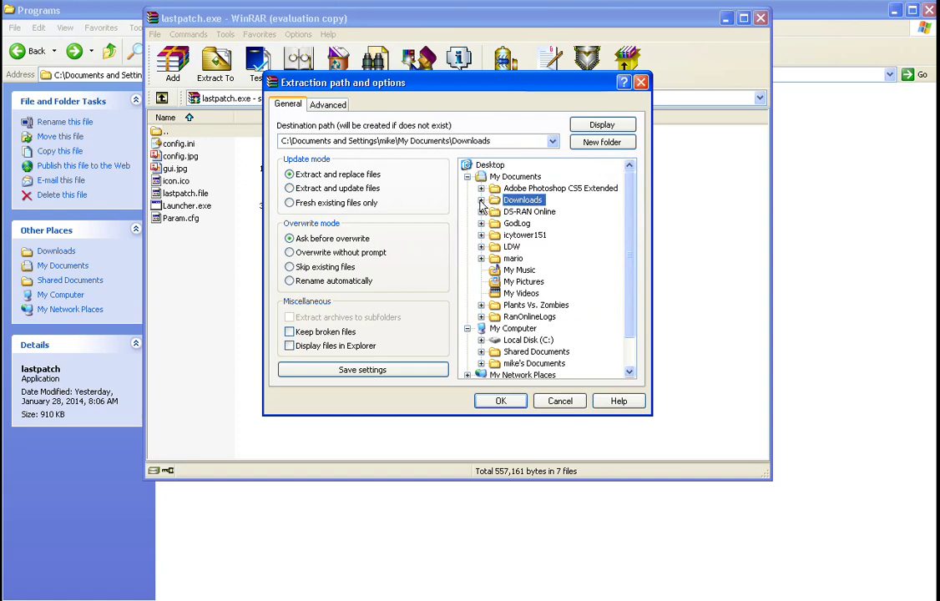
pyautogui.doubleClick(495, 203)
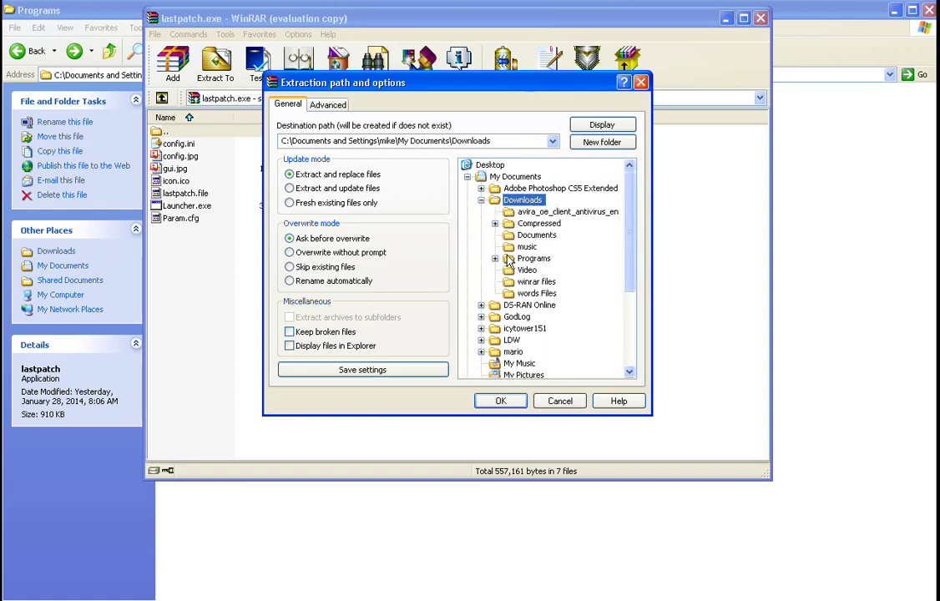
pyautogui.click(496, 259)
pyautogui.click(535, 283)
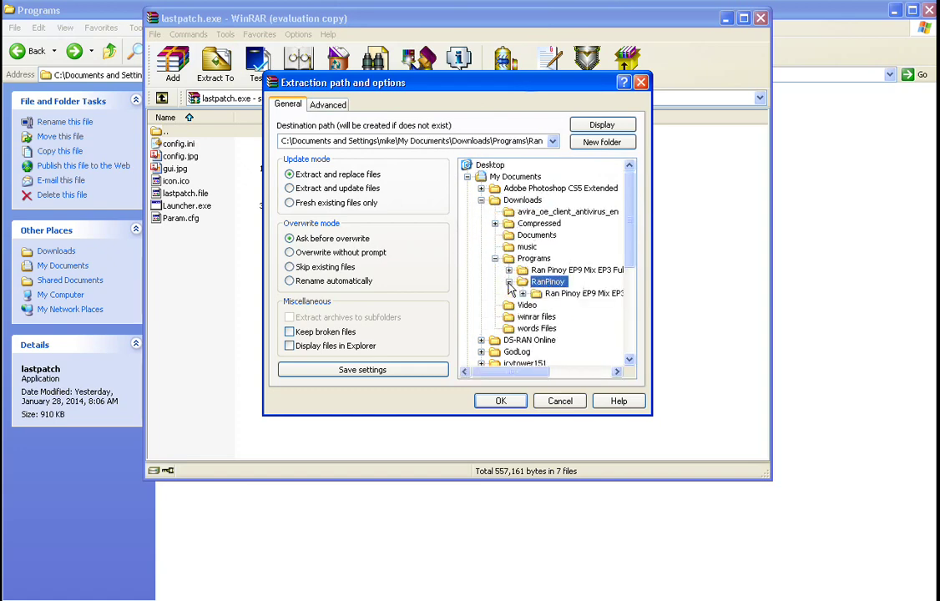
pyautogui.doubleClick(526, 283)
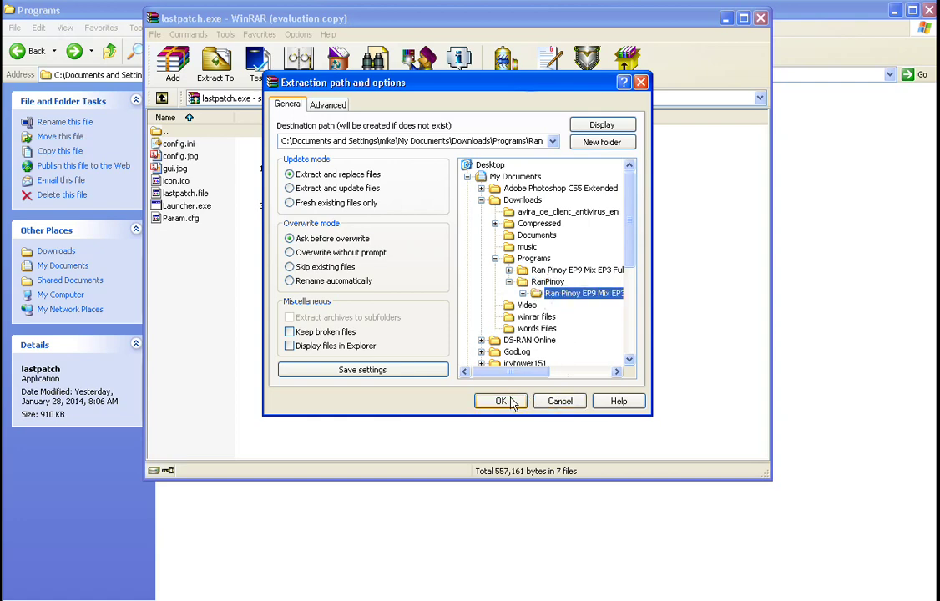
pyautogui.click(523, 293)
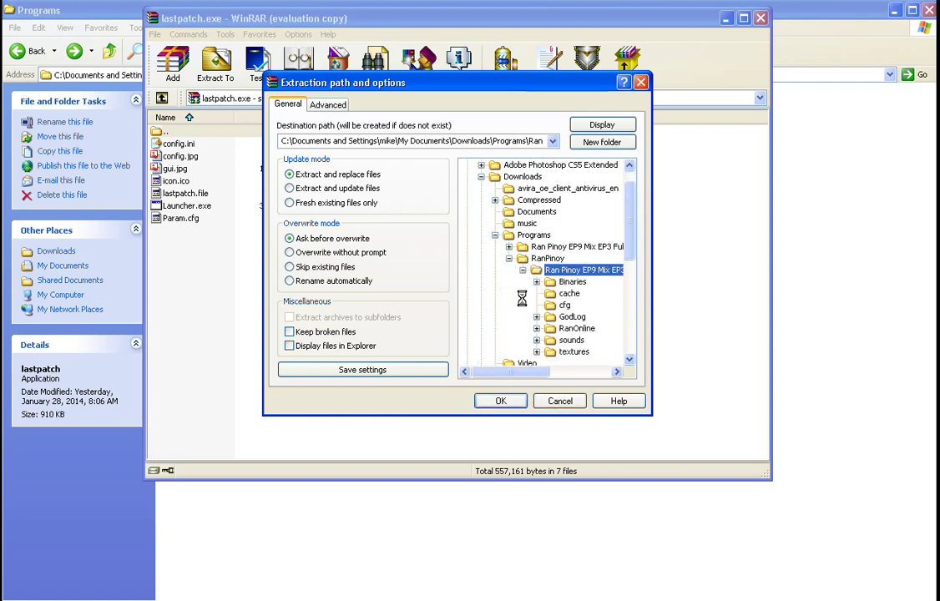
# Step: Extract the archive, replacing all existing files in the destination, and close WinRAR
pyautogui.click(503, 400)
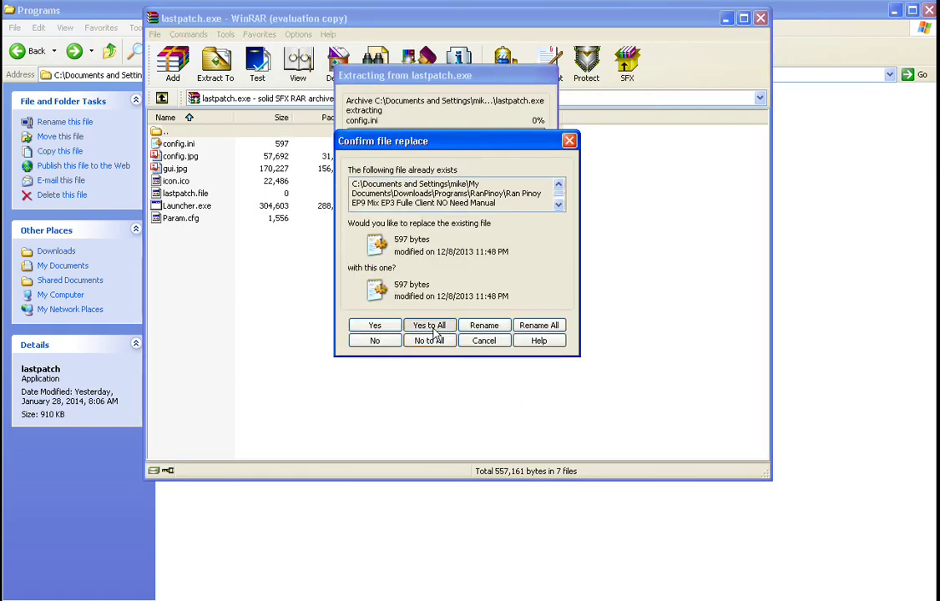
pyautogui.click(429, 325)
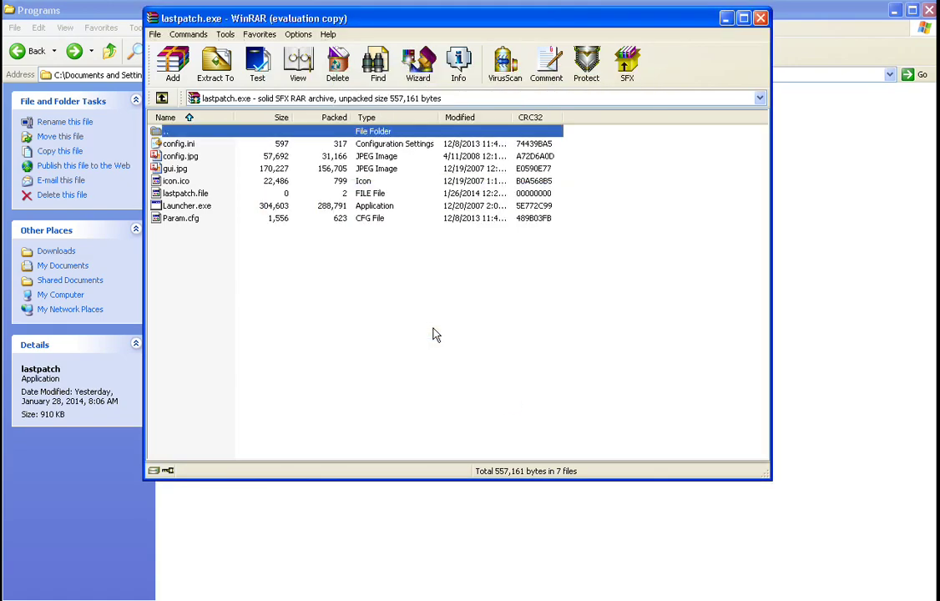
pyautogui.click(761, 17)
# Step: Open the Ran Pinoy EP9 Mix EP3 client folder inside RanPinoy and run Launcher
pyautogui.doubleClick(208, 150)
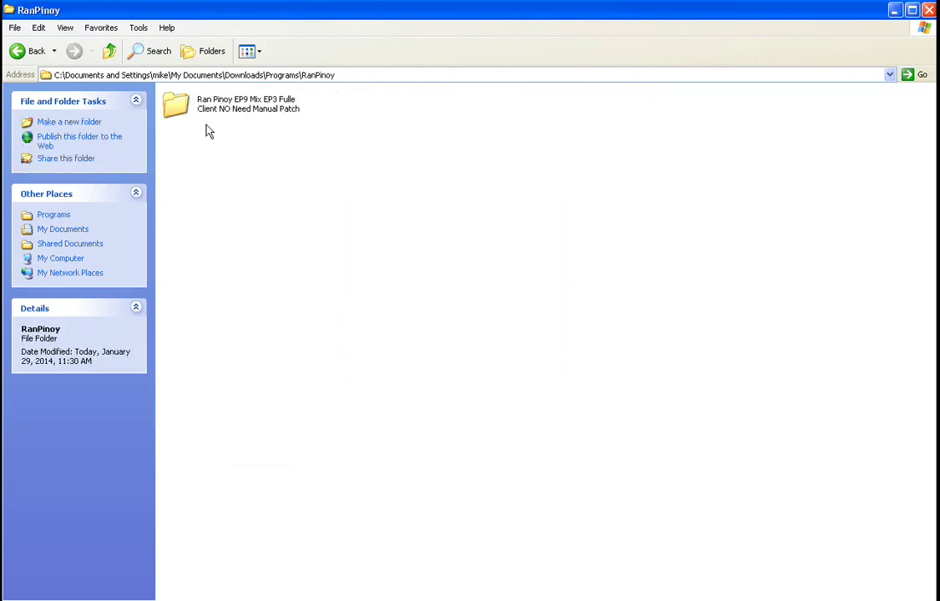
pyautogui.doubleClick(233, 111)
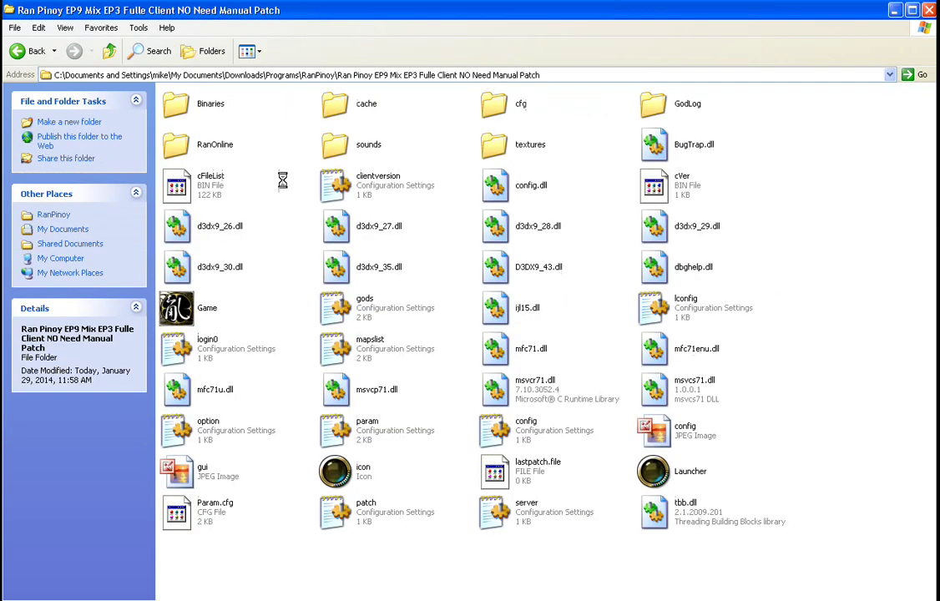
pyautogui.click(655, 475)
pyautogui.doubleClick(656, 472)
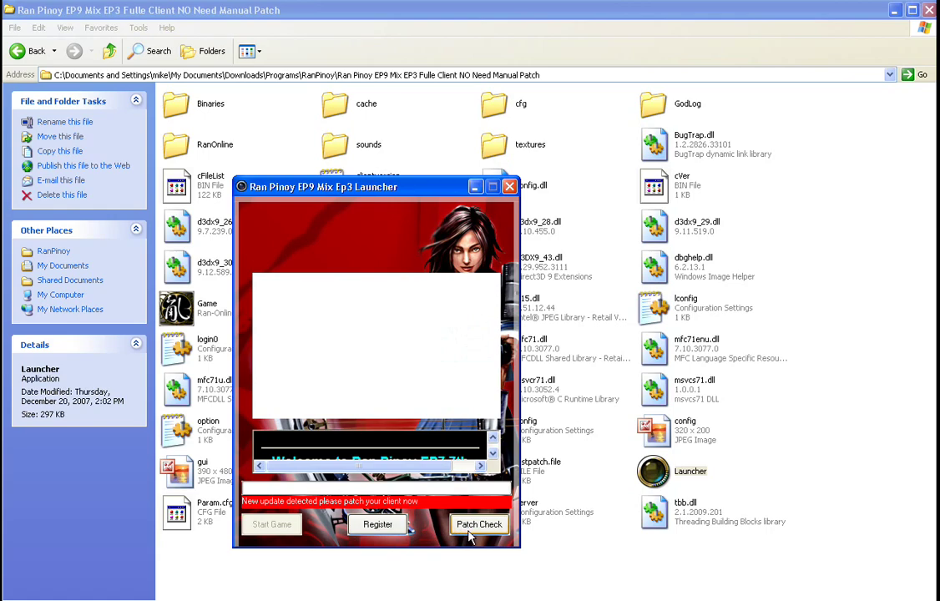
# Step: Run the launcher's patch check to download the updates, moving its window aside to view the patch file in the client folder
pyautogui.click(478, 533)
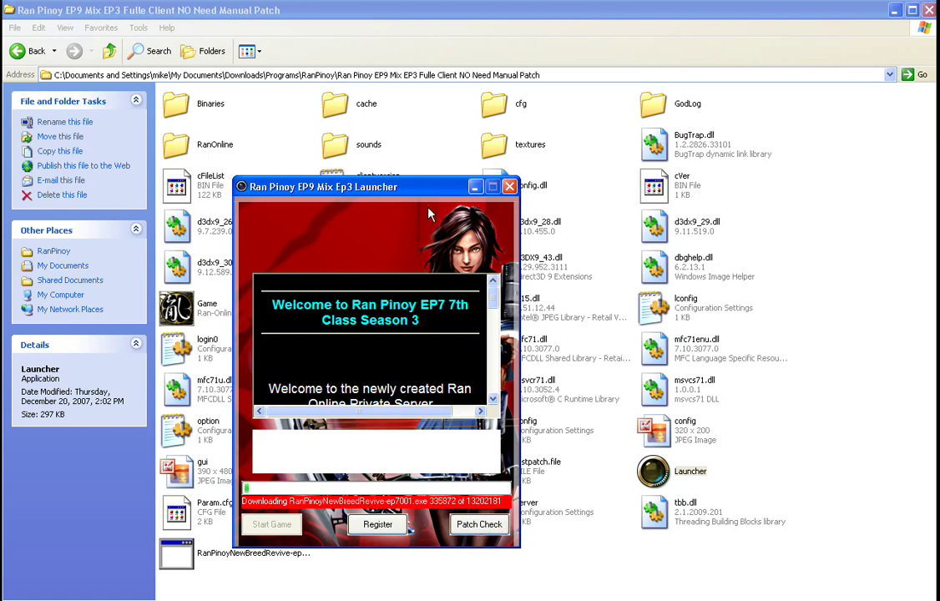
pyautogui.moveTo(417, 193); pyautogui.dragTo(565, 124)
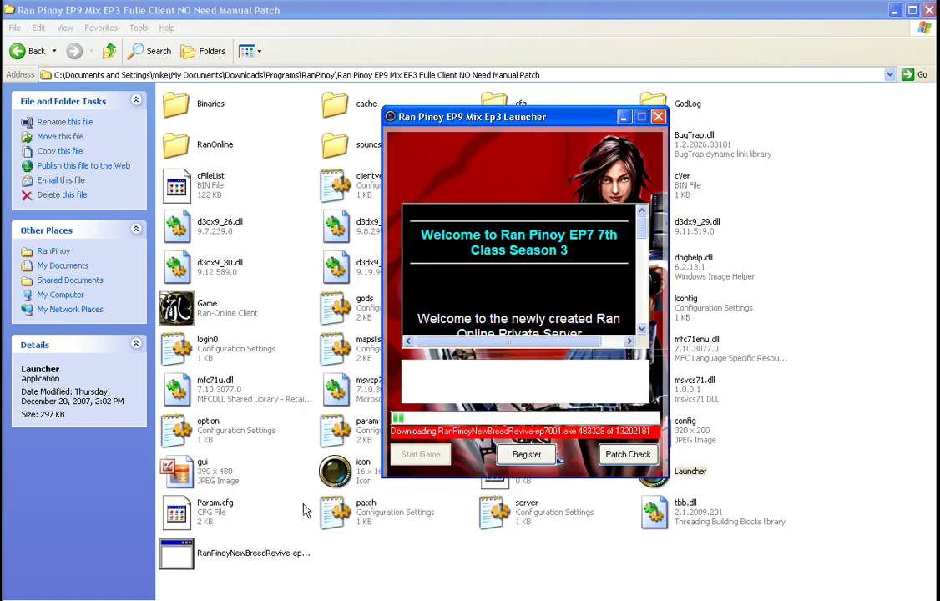
pyautogui.click(282, 553)
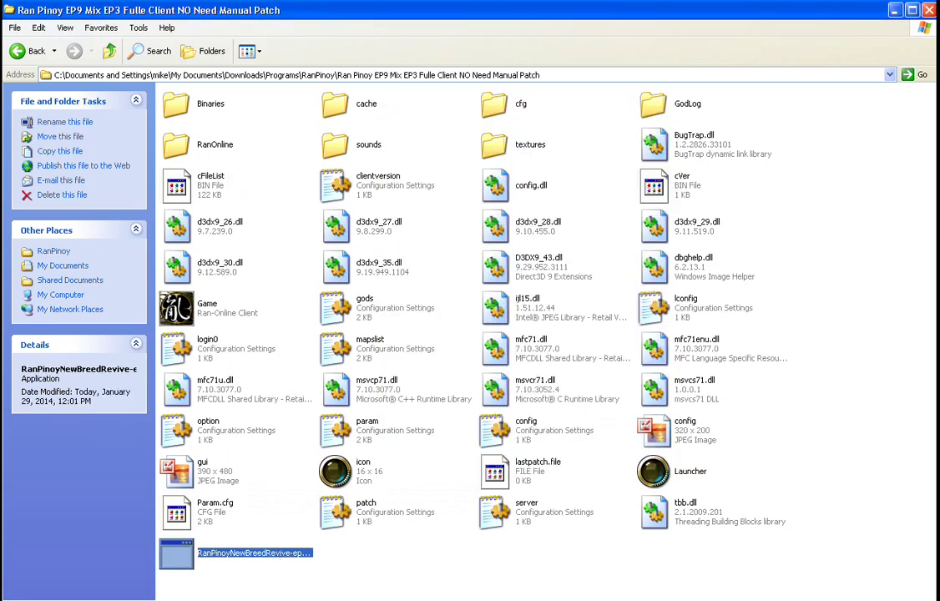
pyautogui.hotkey('alt', 'Tab')
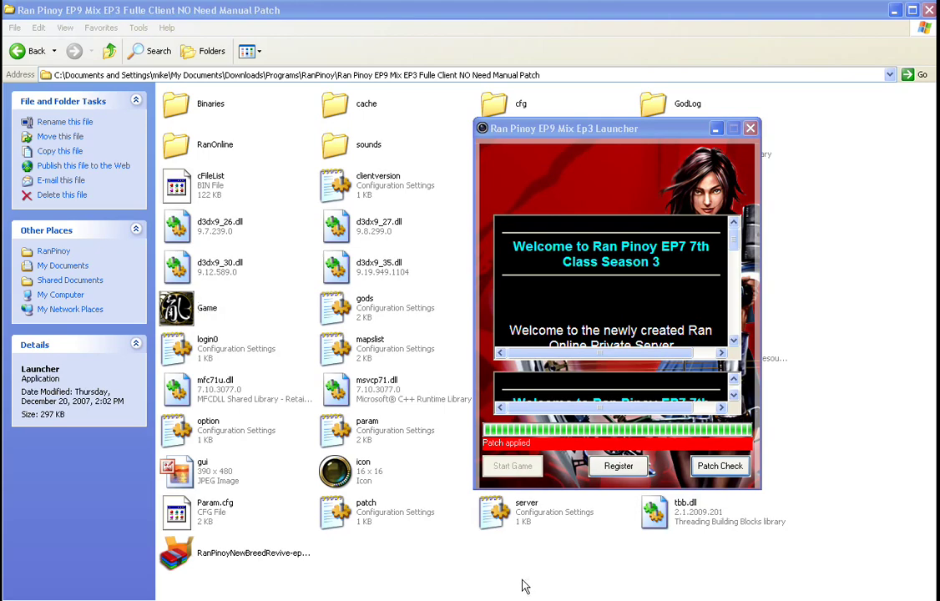
pyautogui.click(709, 470)
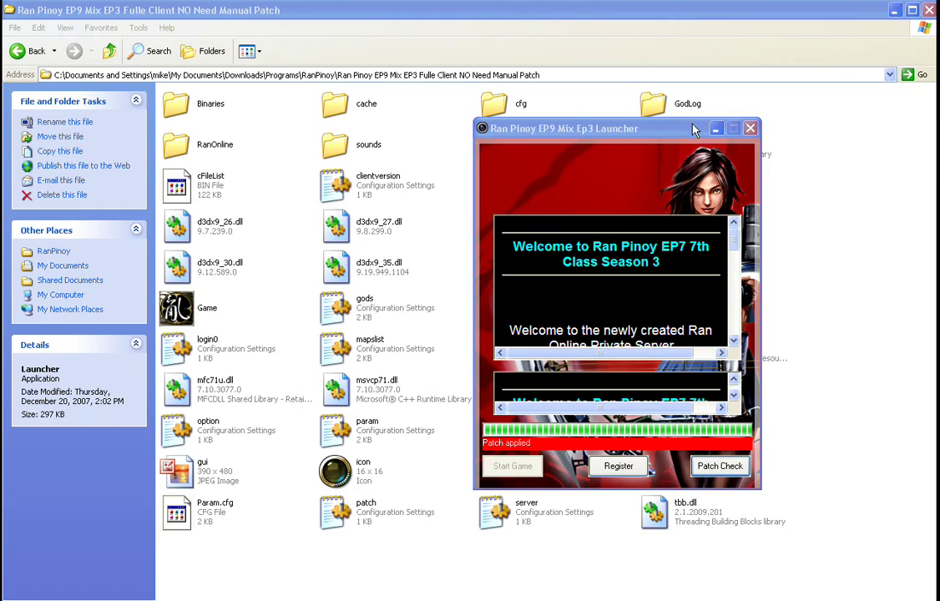
pyautogui.moveTo(693, 129); pyautogui.dragTo(725, 124)
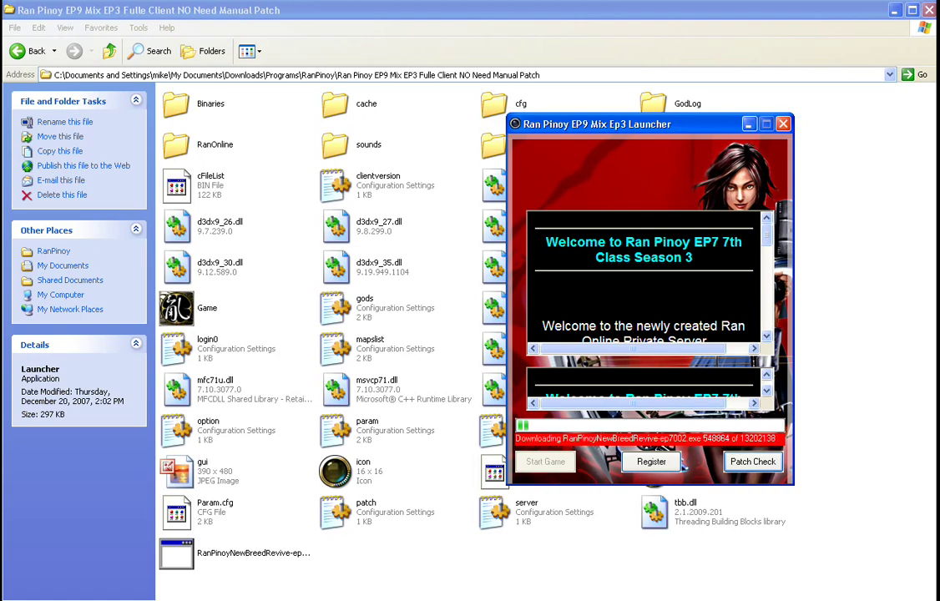
# Step: Switch to Notepad, complete the title as "How To Setup AutoPatch Launcher Part2 Patch", and minimize the note
pyautogui.hotkey('alt', 'Tab')
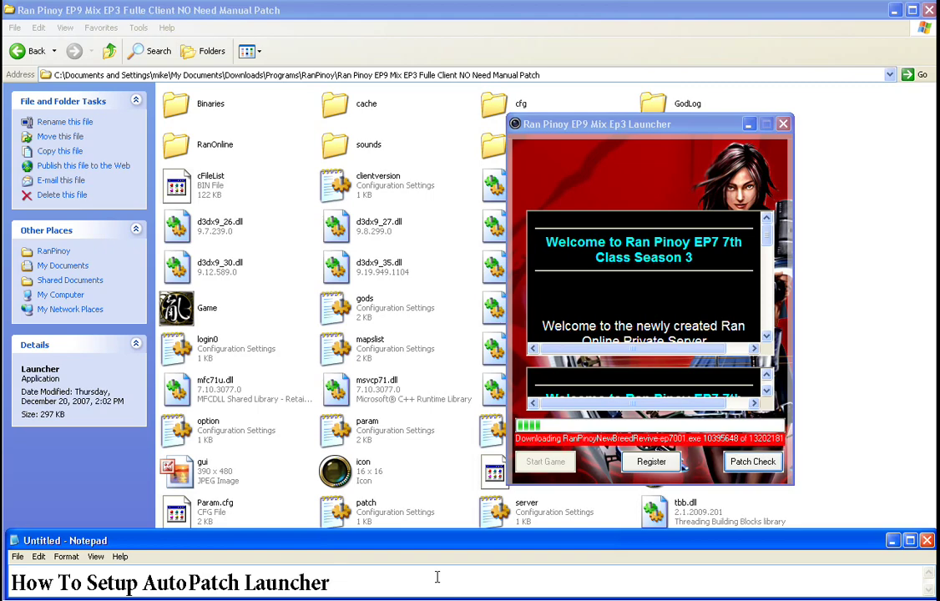
pyautogui.write('Part')
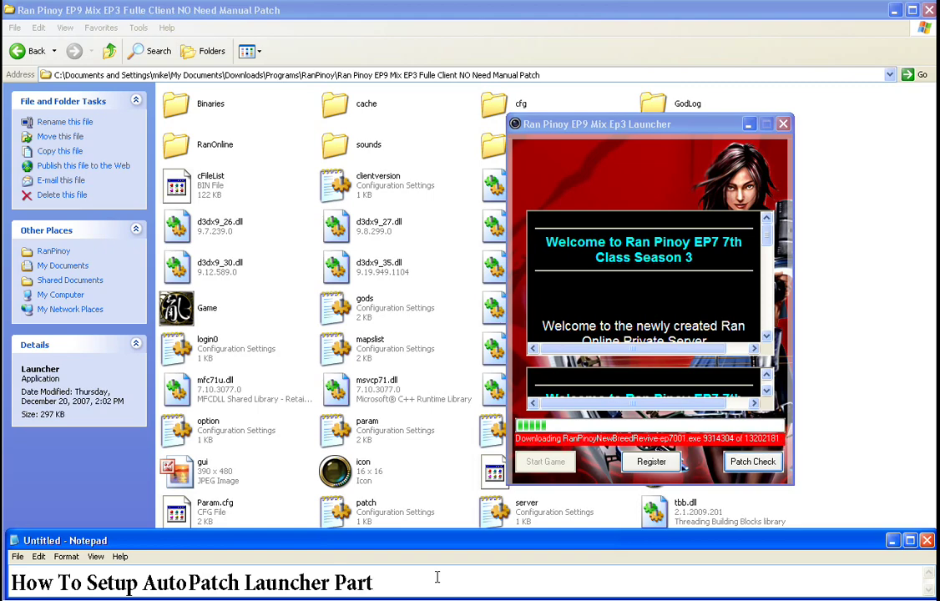
pyautogui.write('2 Patch')
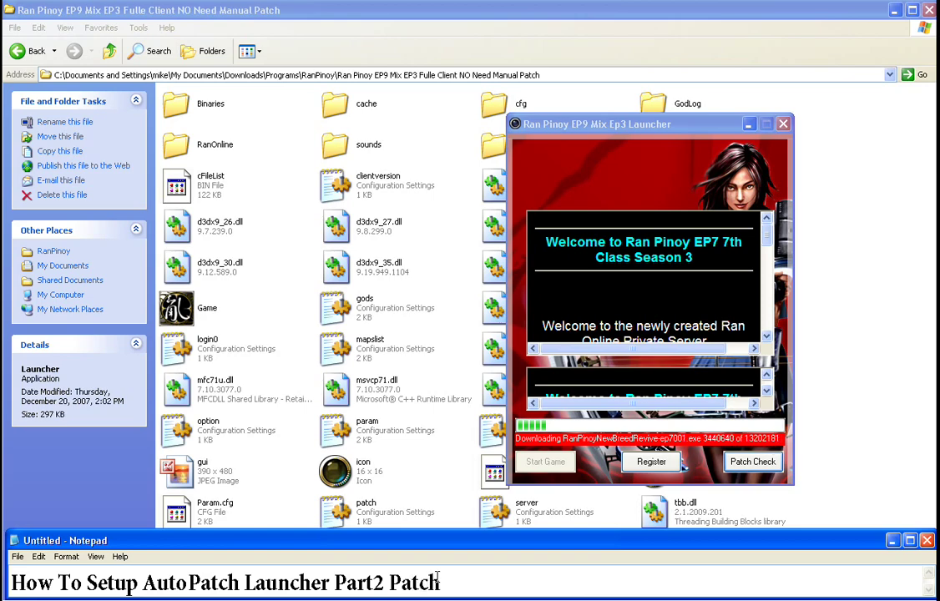
pyautogui.click(893, 541)
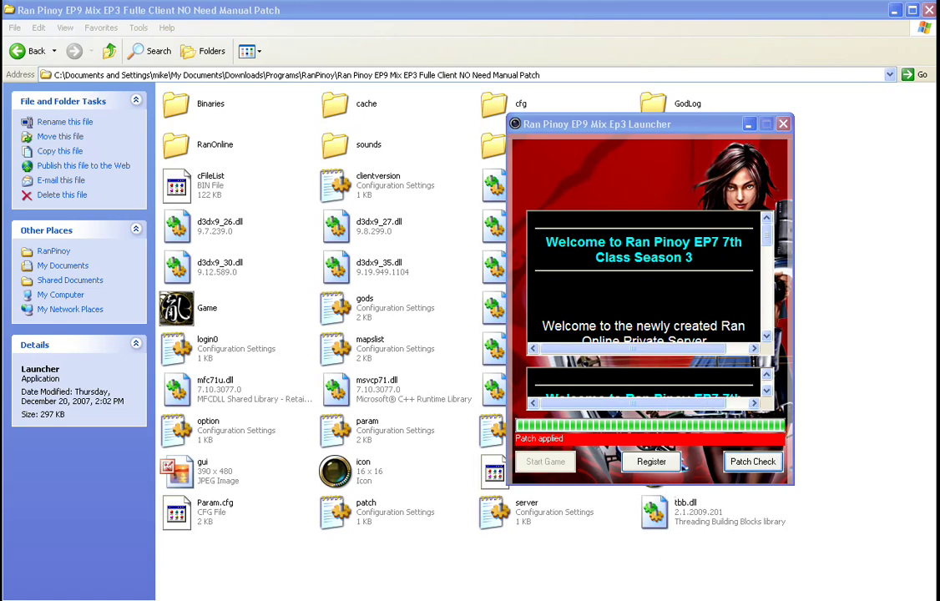
# Step: Replace the Notepad text with "Hintay lang :D ayan na ok na", and minimize both the note and the launcher
pyautogui.hotkey('alt', 'Tab')
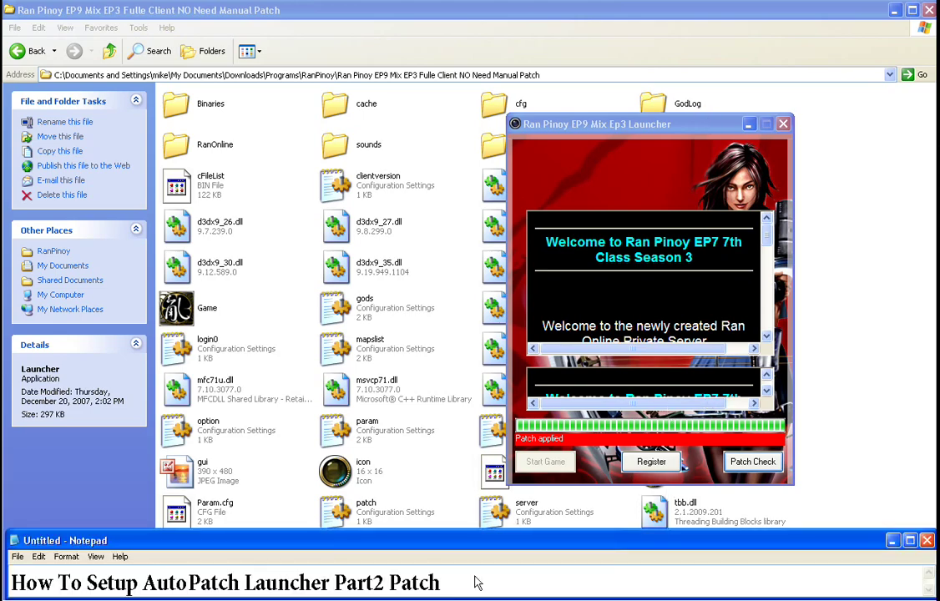
pyautogui.hotkey('ctrl', 'a')
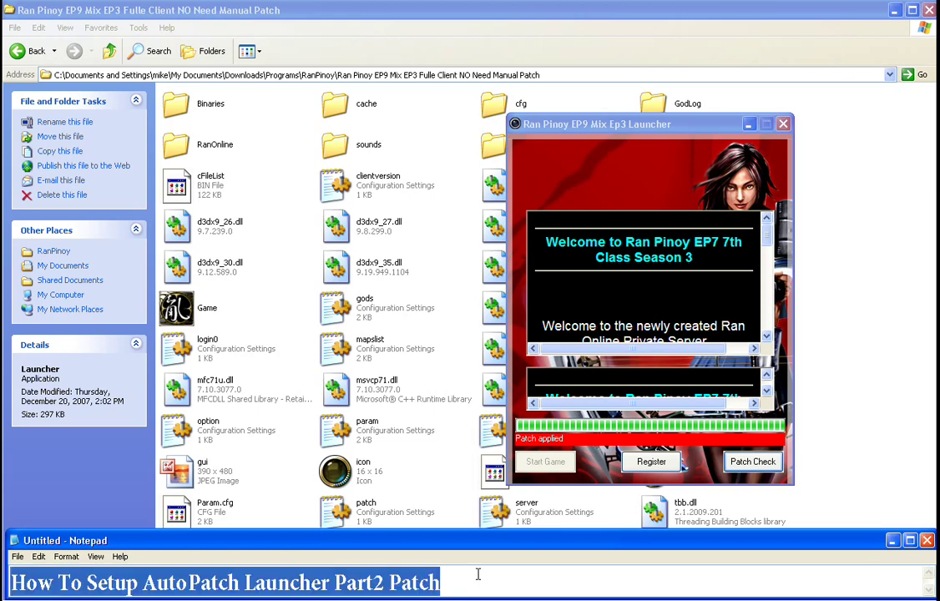
pyautogui.write('Hinta')
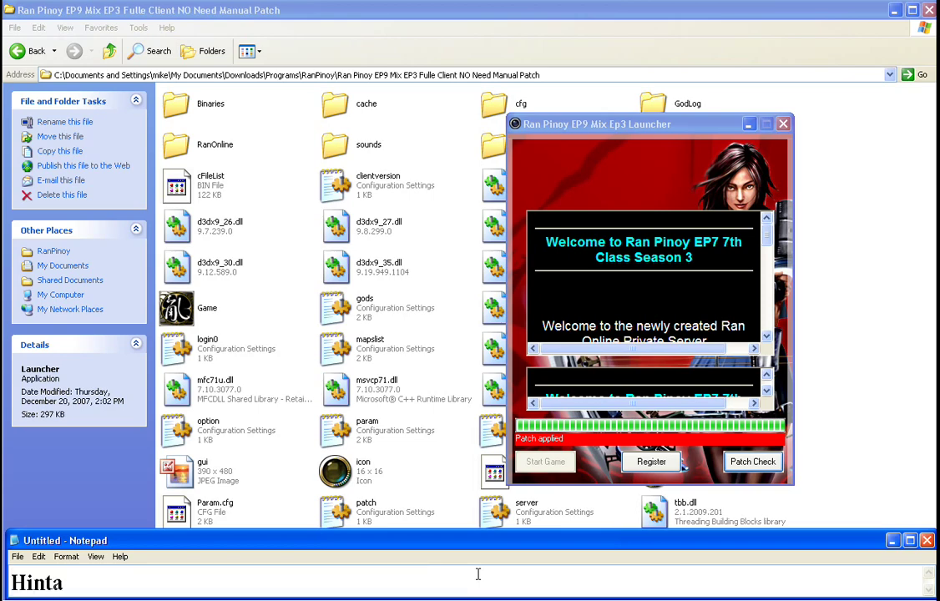
pyautogui.write('y lang :D')
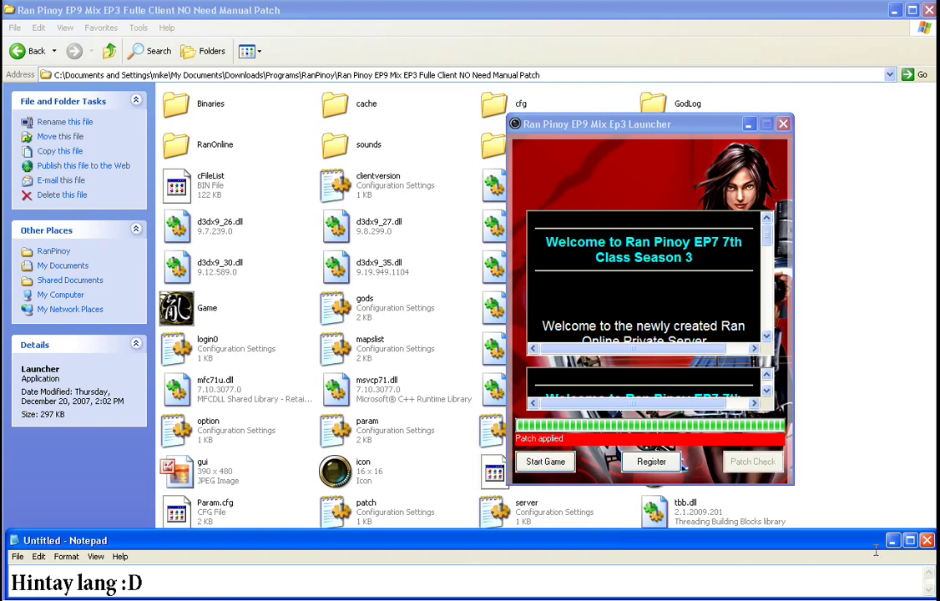
pyautogui.write(' ayan na')
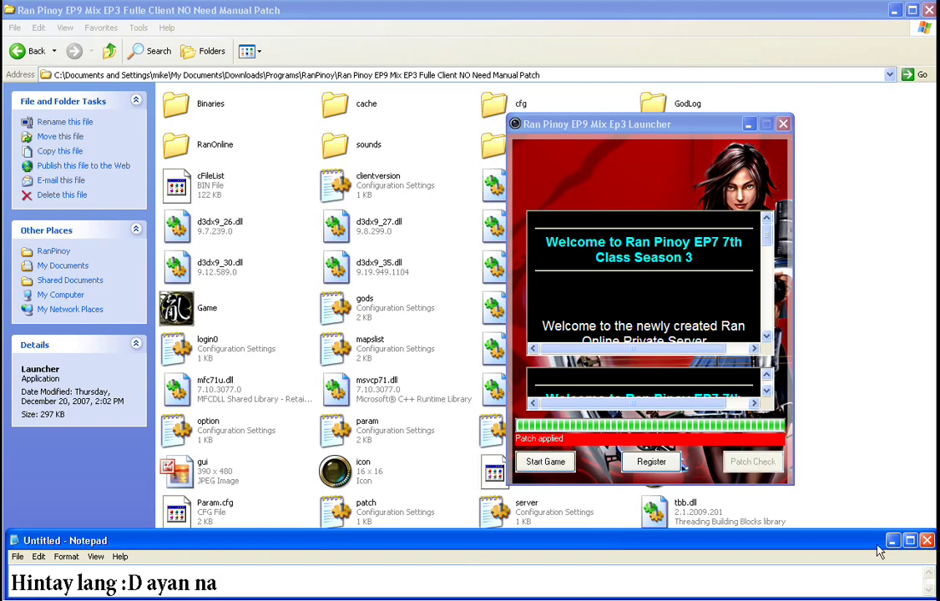
pyautogui.write(' ok na')
pyautogui.click(890, 541)
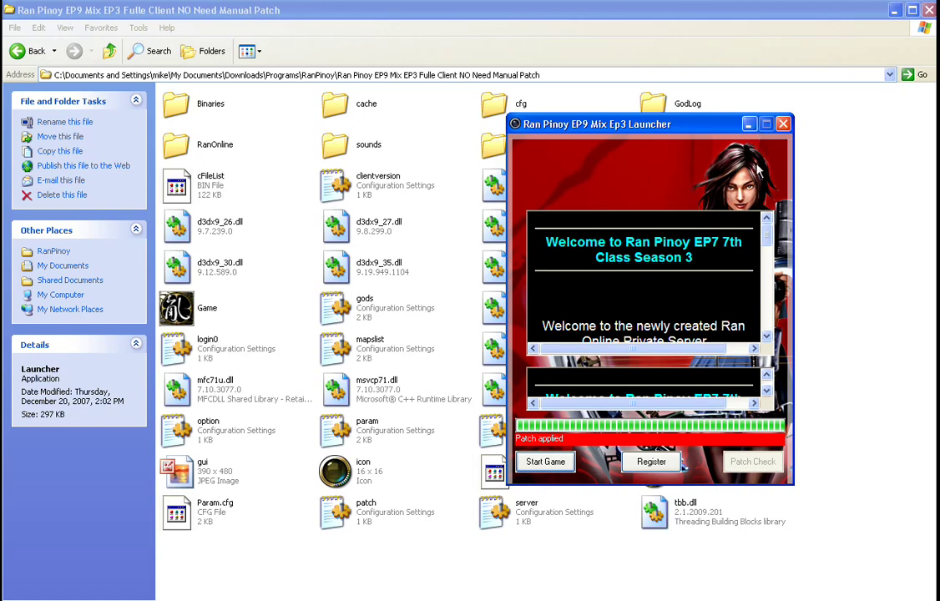
pyautogui.click(749, 126)
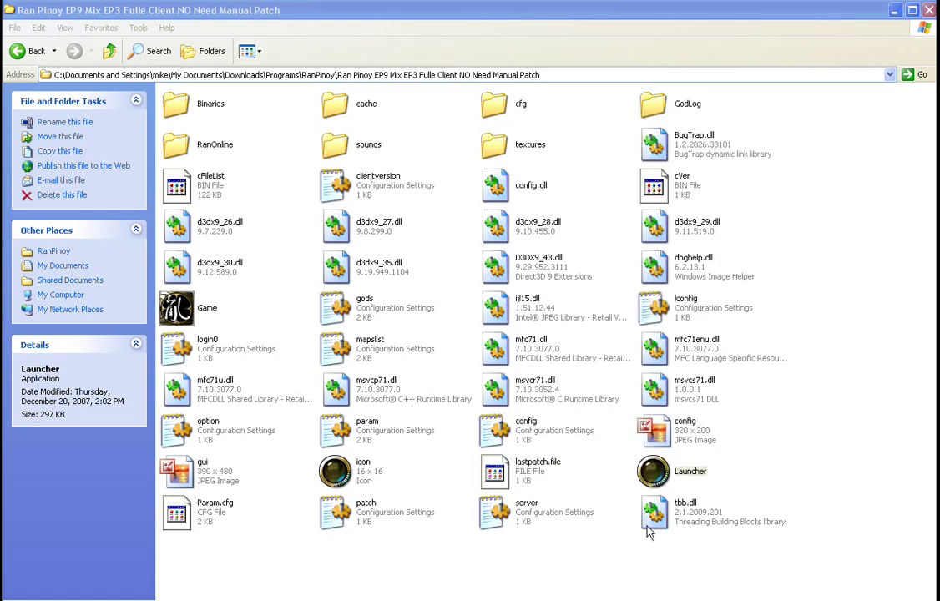